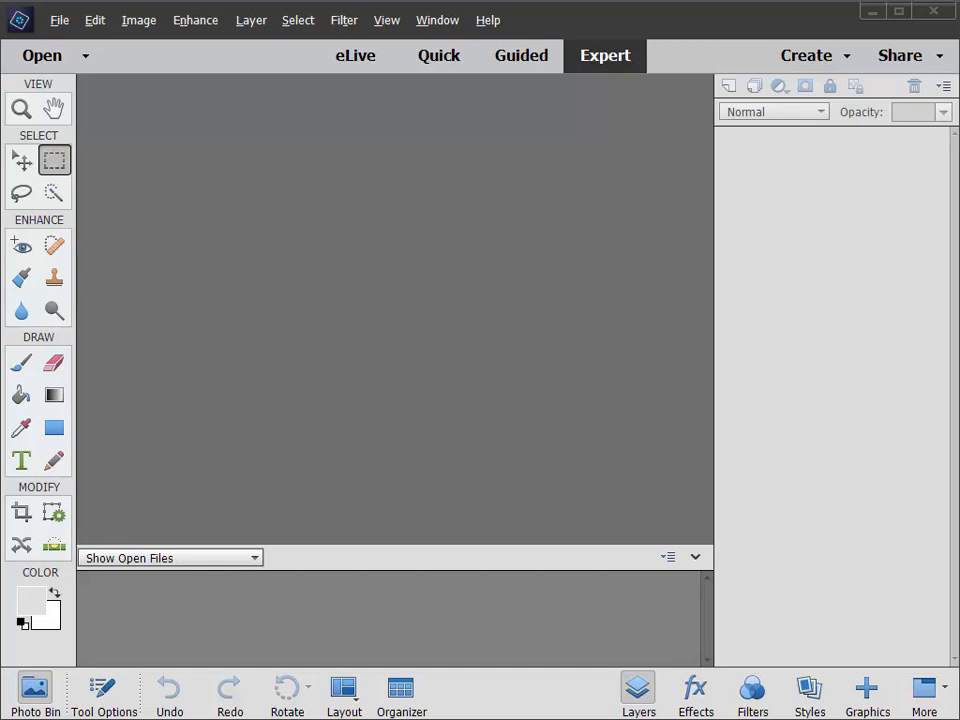
Open the image AmericanStillLife-TheWeightOfTheNation.jpg from the Watermark folder.
left_click(60, 22)
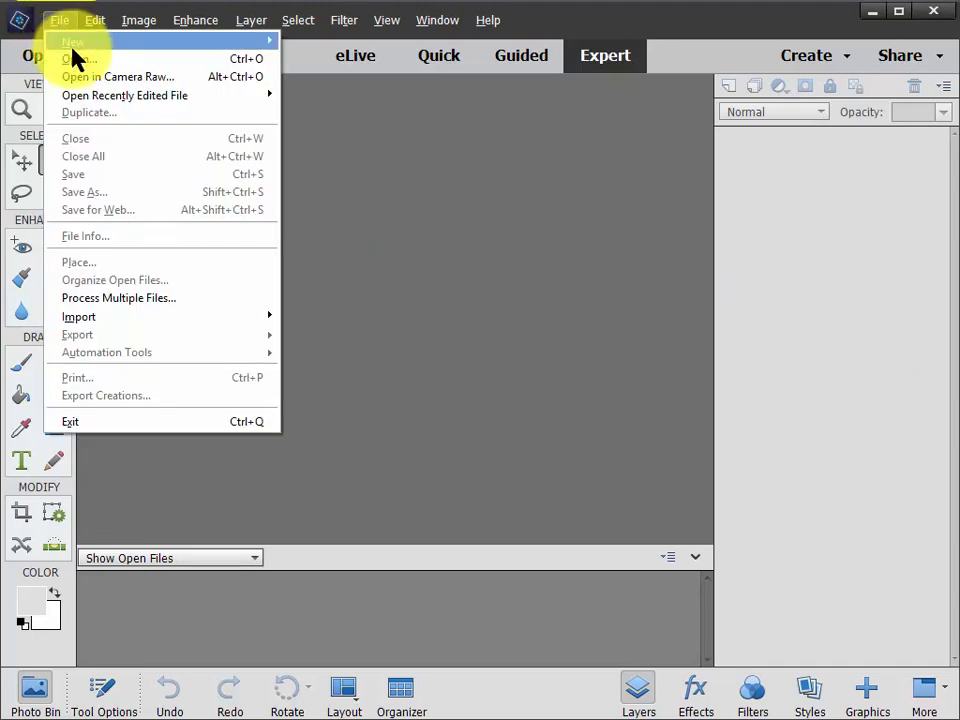
left_click(80, 60)
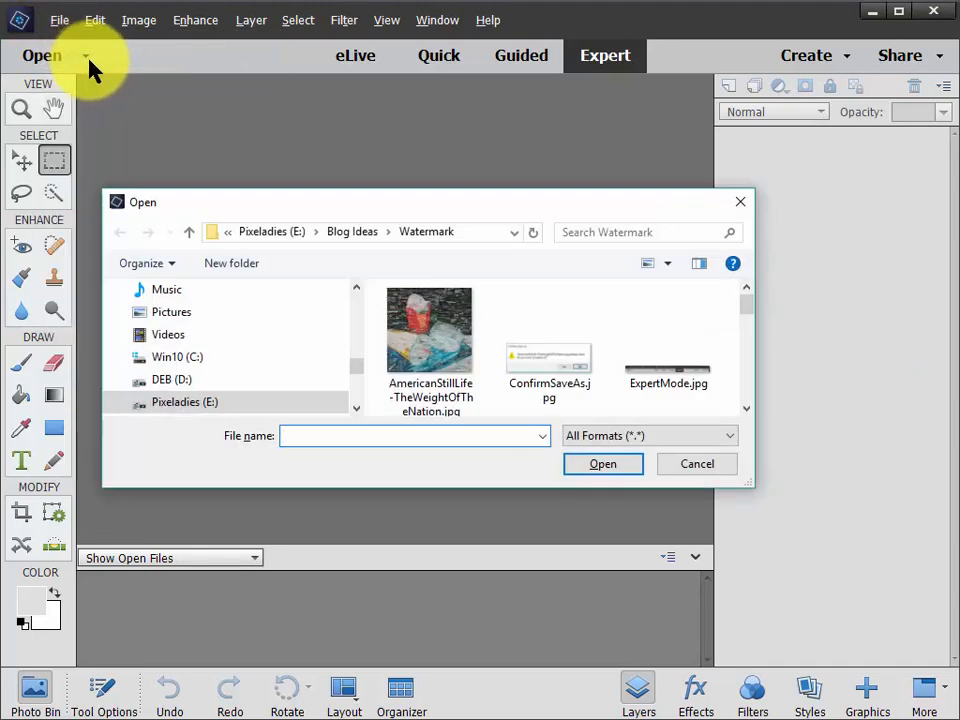
left_click(440, 330)
left_click(620, 470)
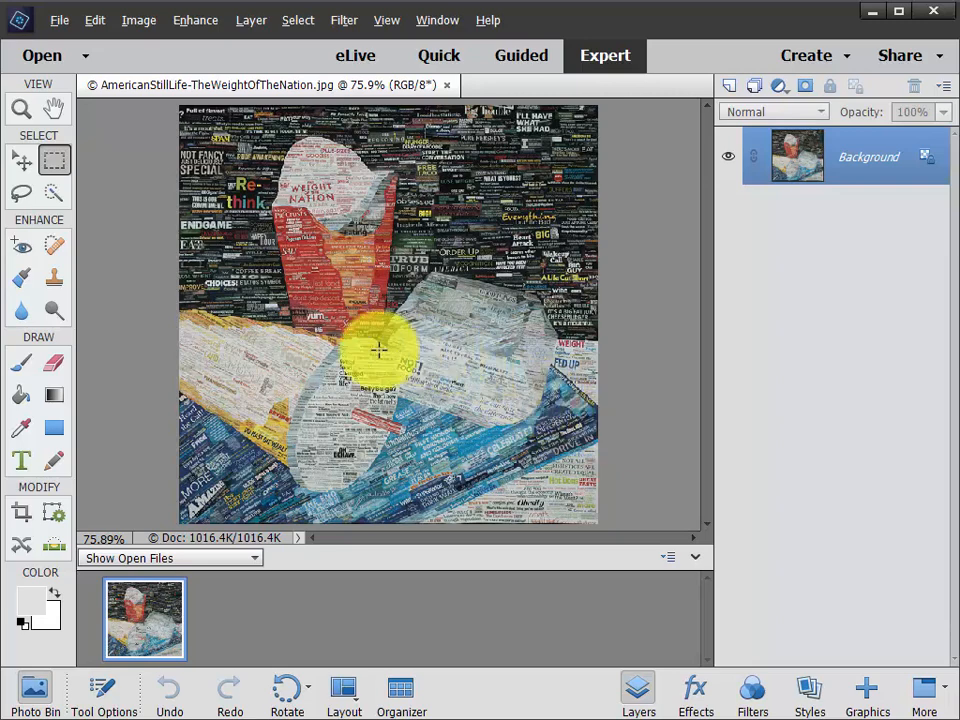
Display the tool options below the image, and toggle the layers list and tool options off and back on.
left_click(118, 698)
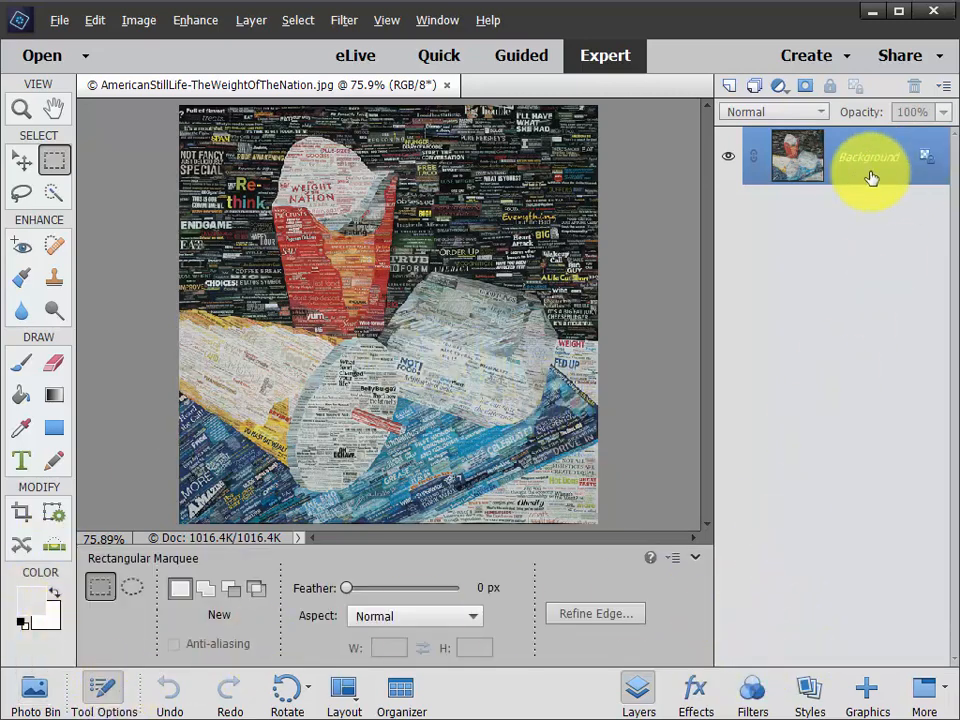
left_click(640, 697)
left_click(638, 696)
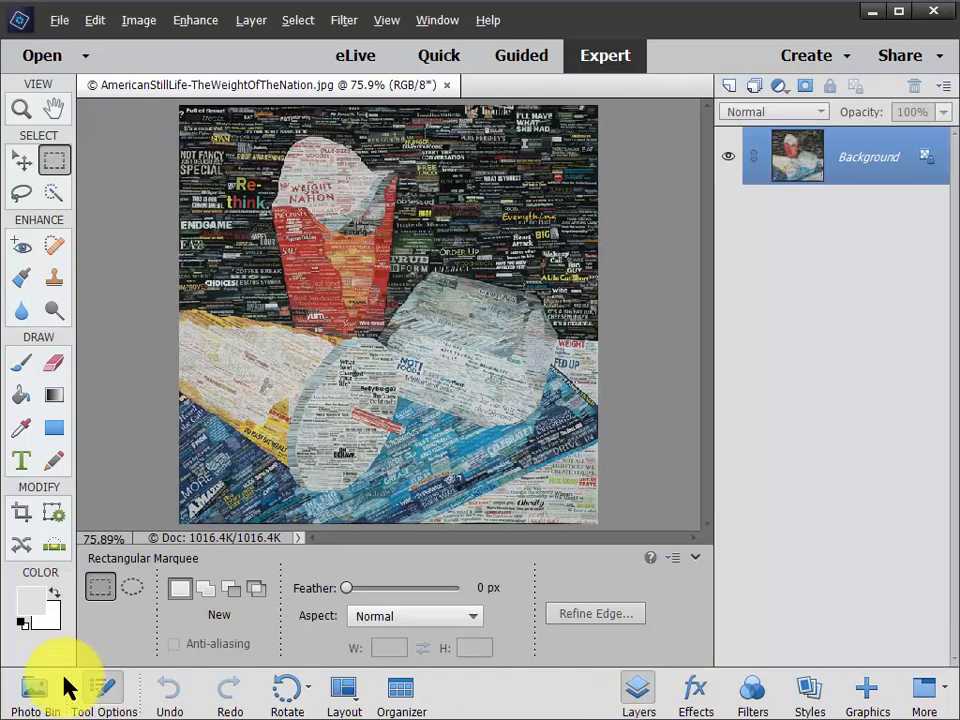
left_click(104, 697)
left_click(104, 697)
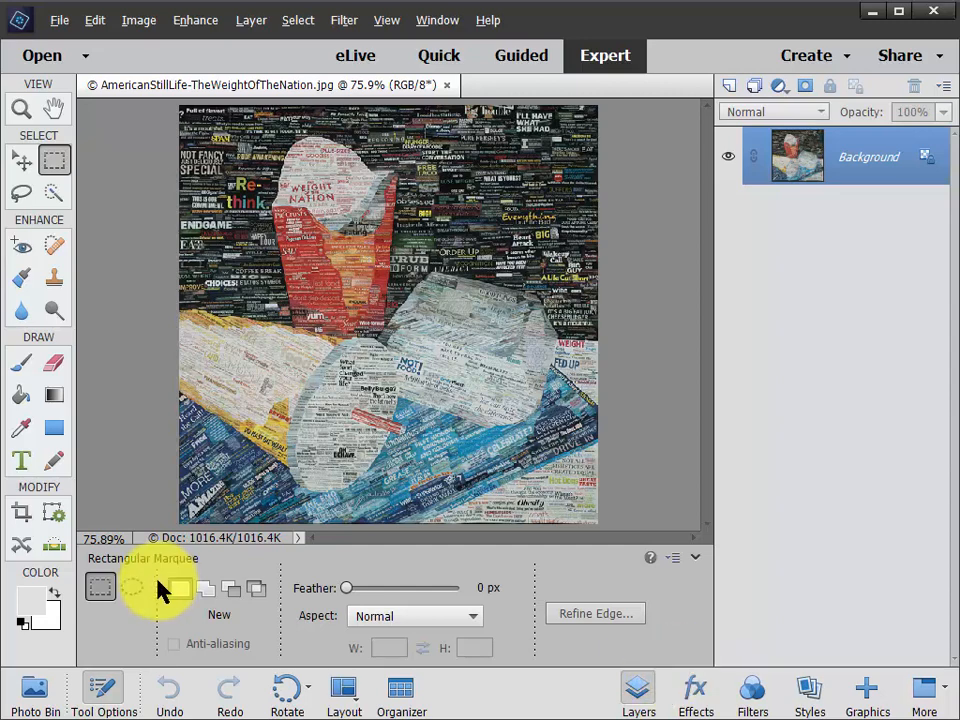
Add the horizontal text "Pixeladies" in white 60 pt Arial Black across the lower part of the image.
left_click(21, 459)
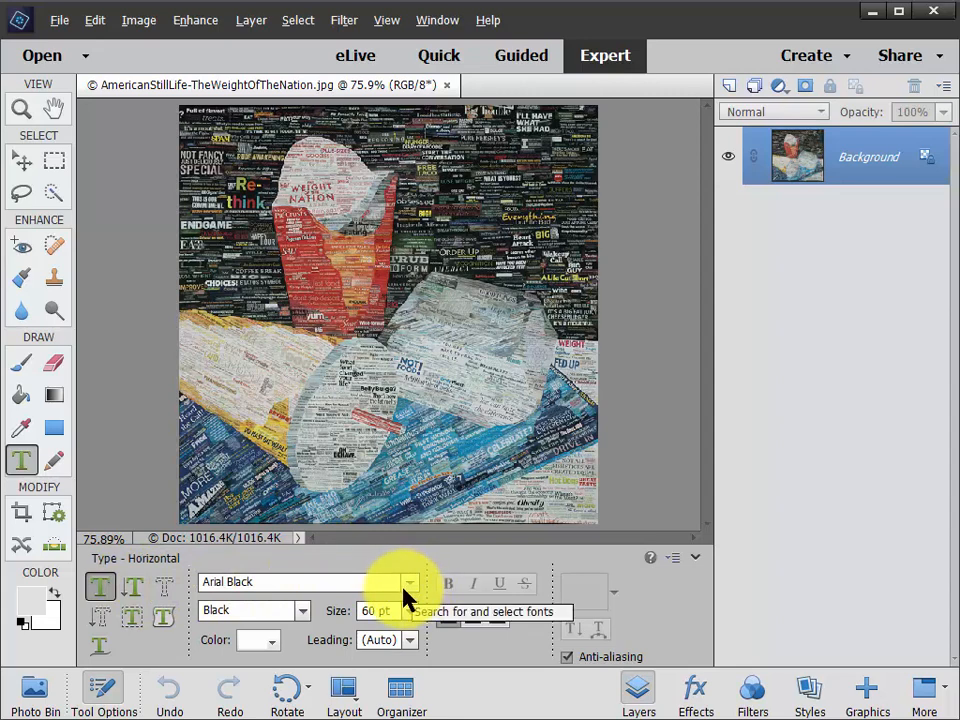
left_click(274, 643)
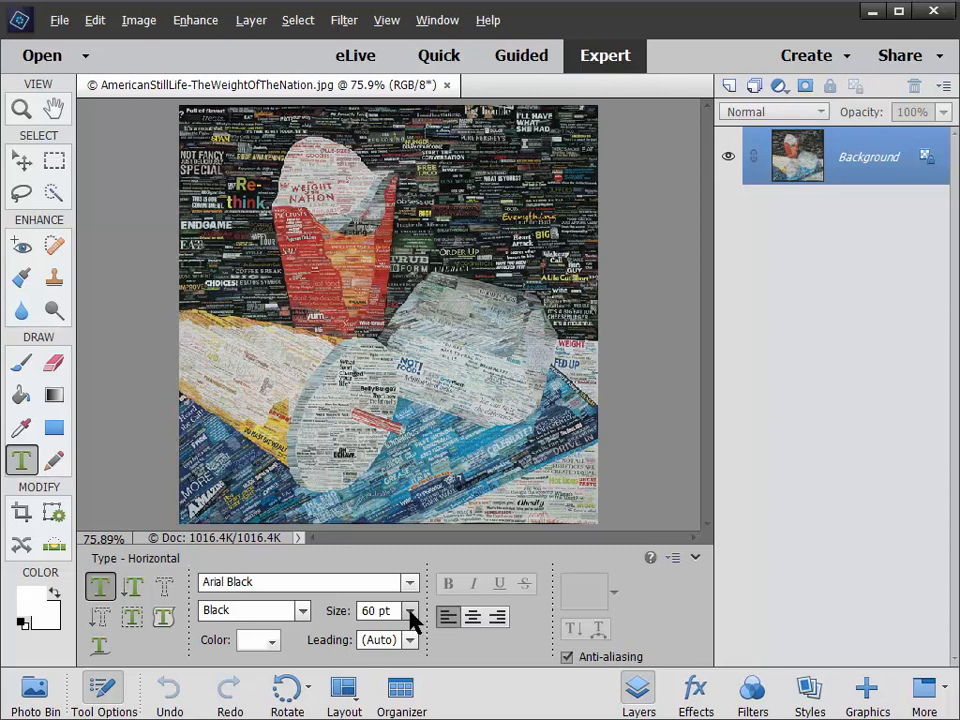
left_click(230, 413)
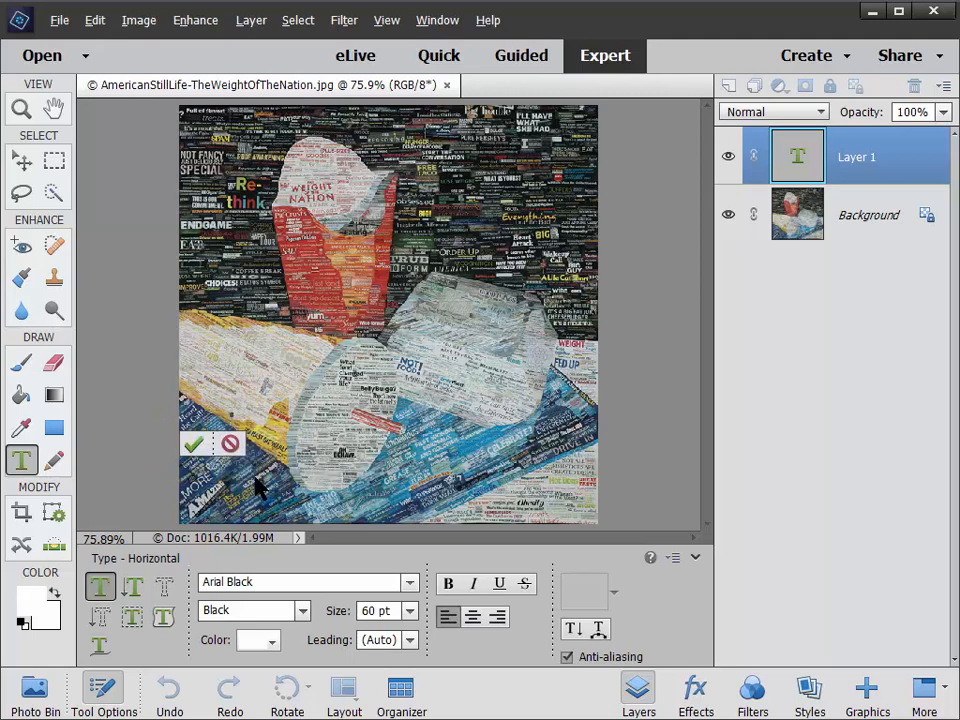
type("Pix")
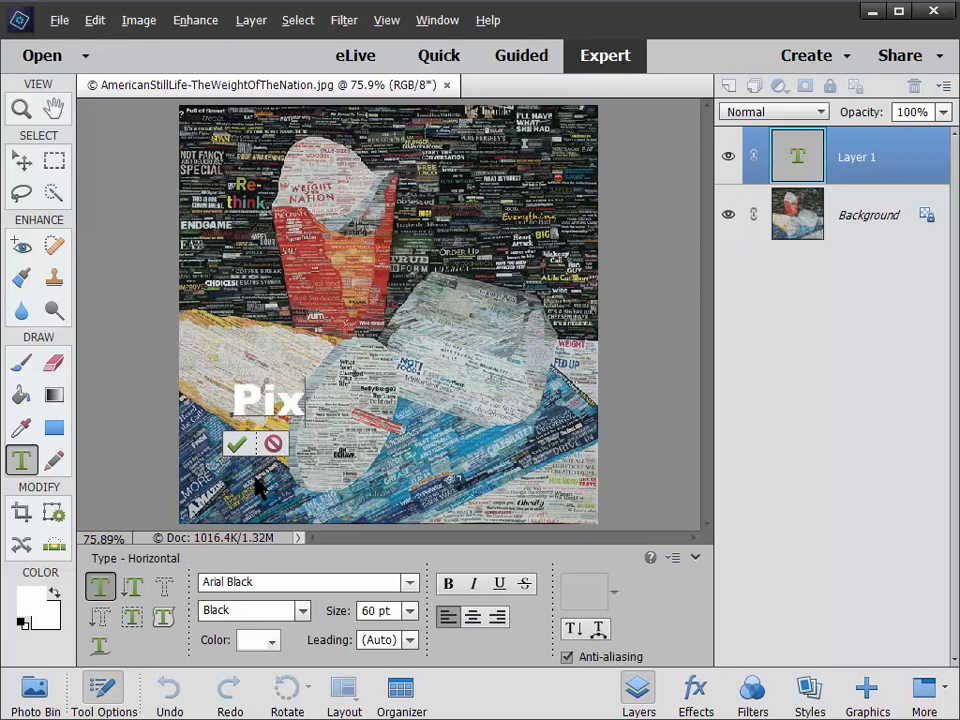
type("eladies")
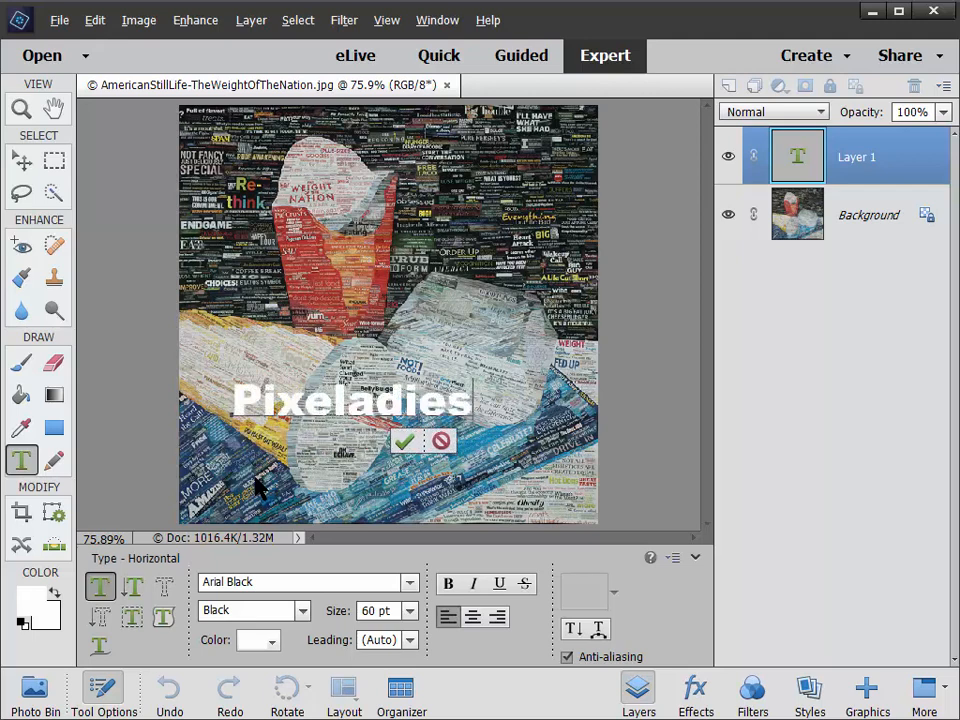
left_click(408, 449)
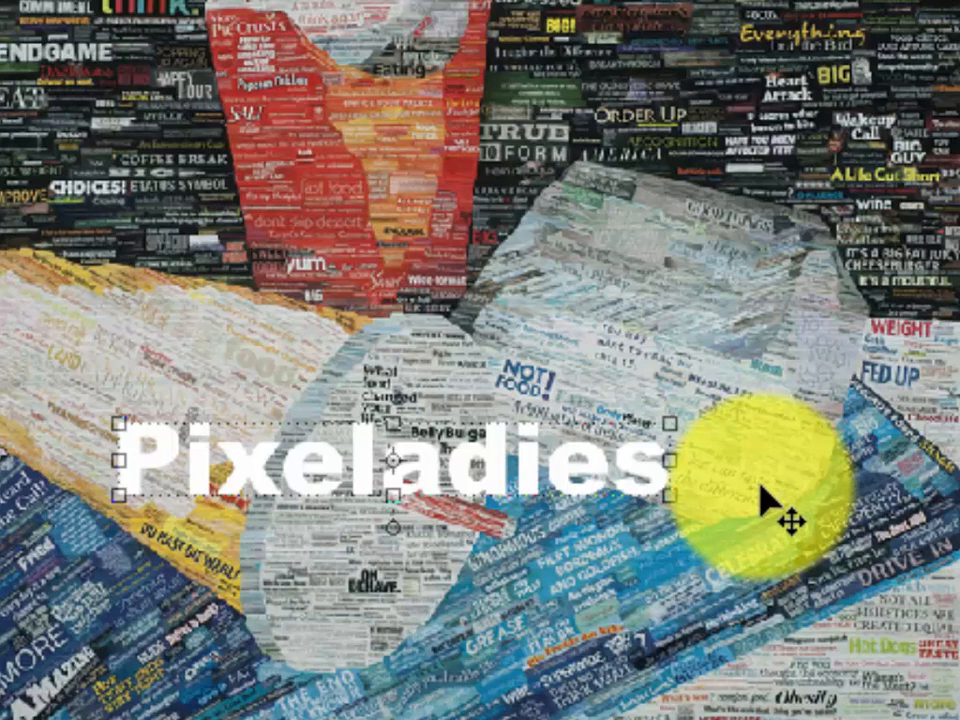
Scale the Pixeladies text proportionally to about 146% and move it down near the image's lower edge.
left_click(673, 507)
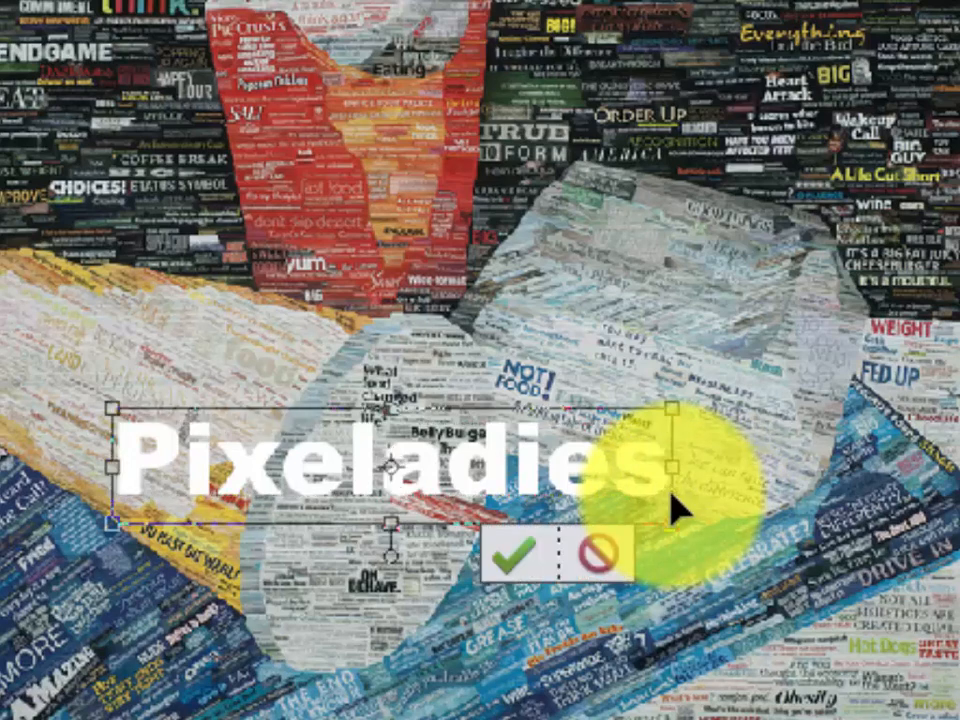
left_click_drag(671, 525, 917, 647)
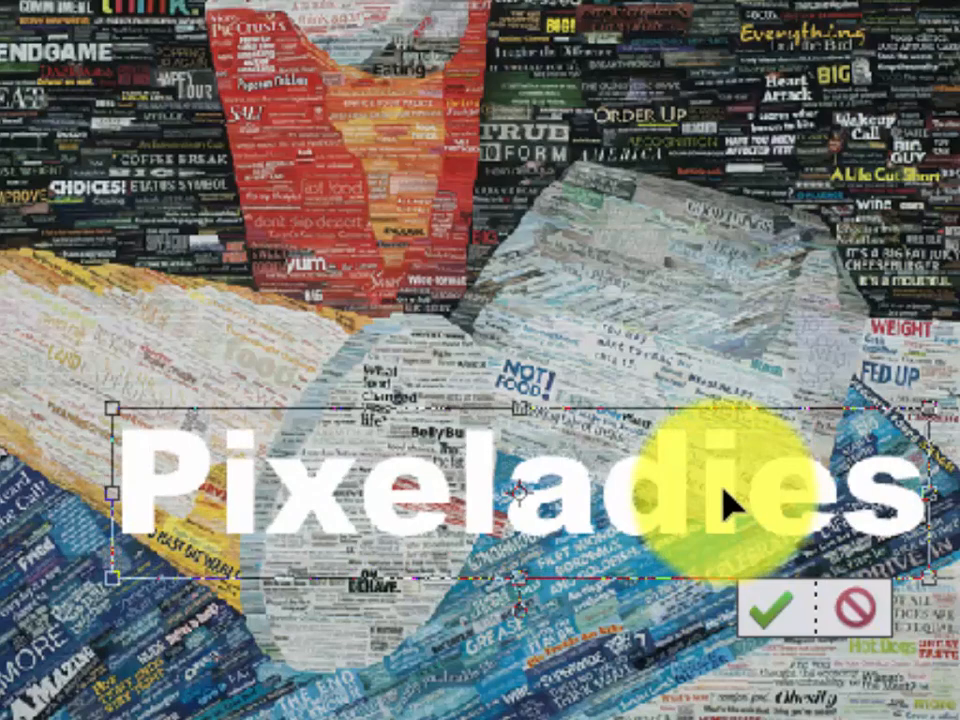
left_click_drag(727, 505, 672, 640)
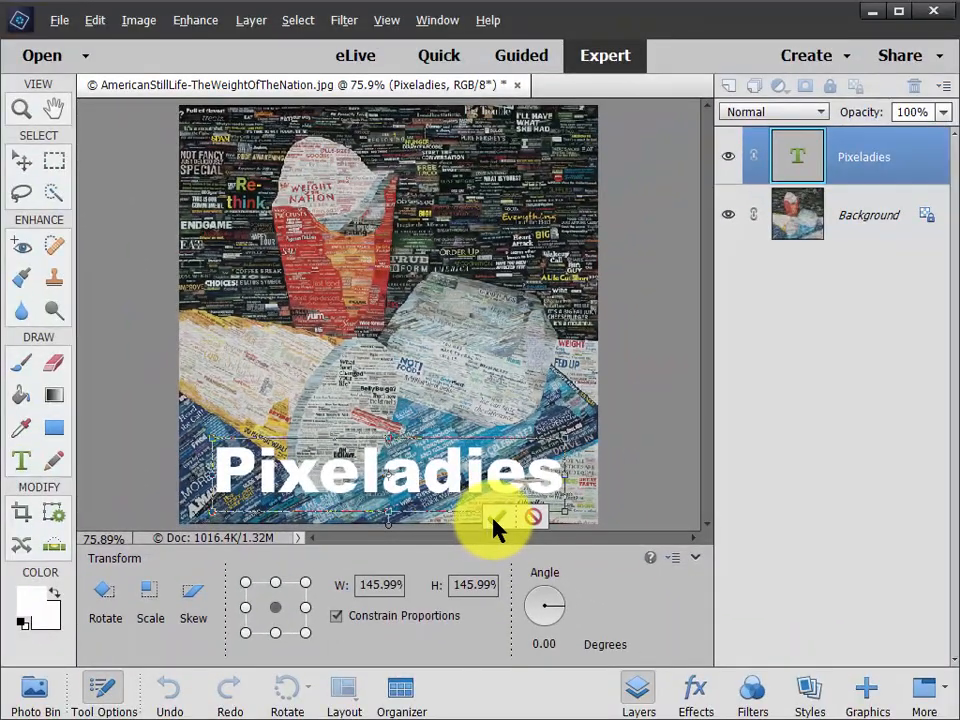
left_click(497, 519)
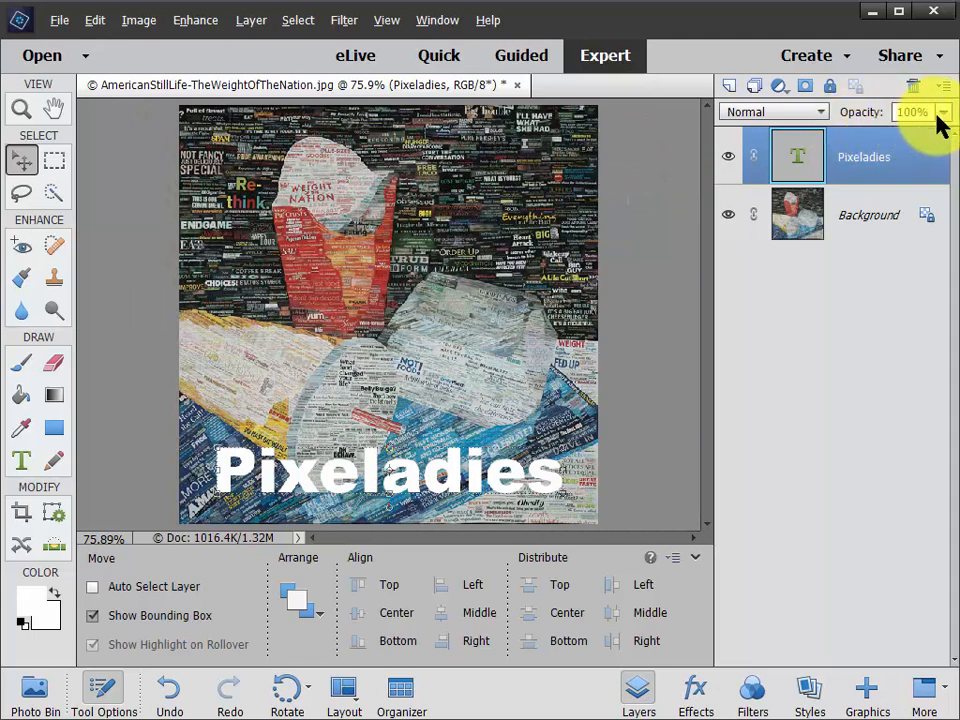
Lower the Pixeladies text layer's opacity to 49%.
left_click(942, 116)
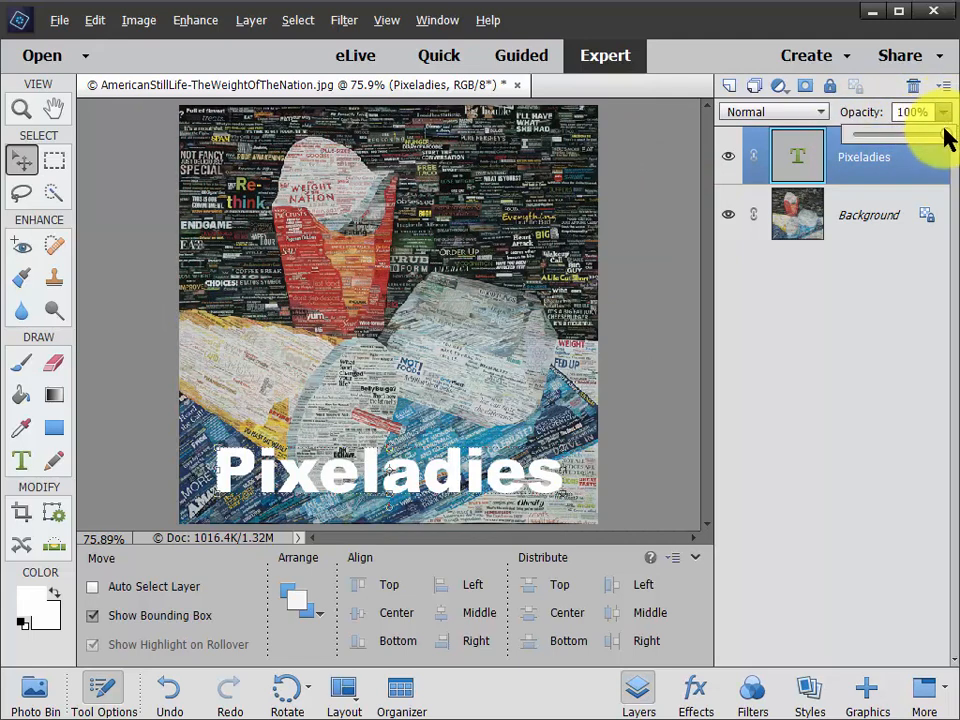
left_click_drag(945, 141, 910, 150)
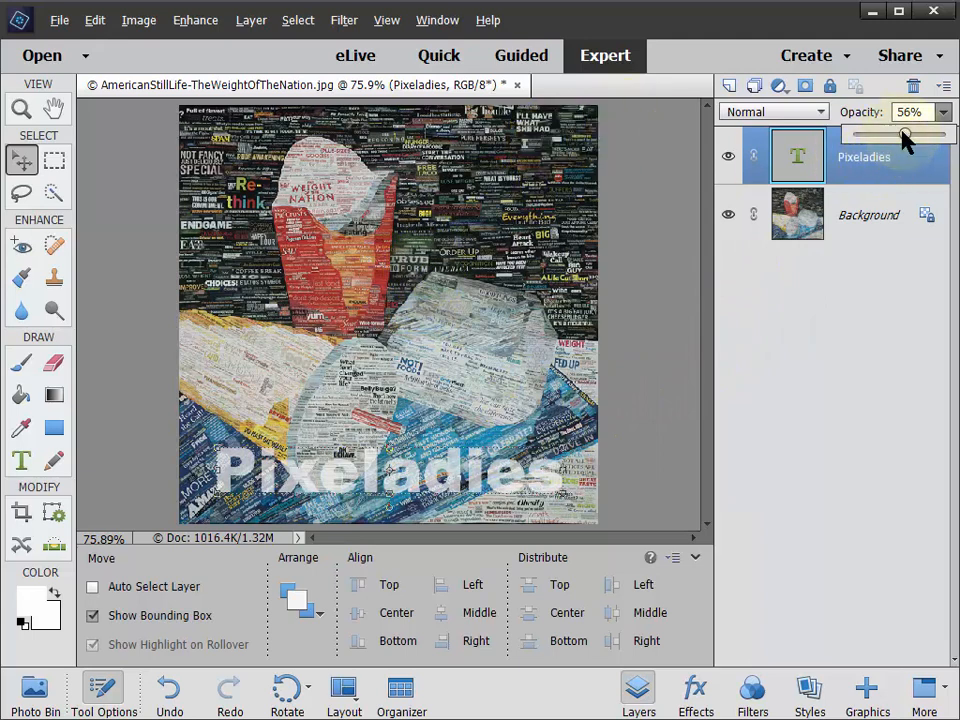
mouse_move(893, 140)
left_mouse_down()
mouse_move(883, 141)
mouse_move(898, 140)
left_mouse_up()
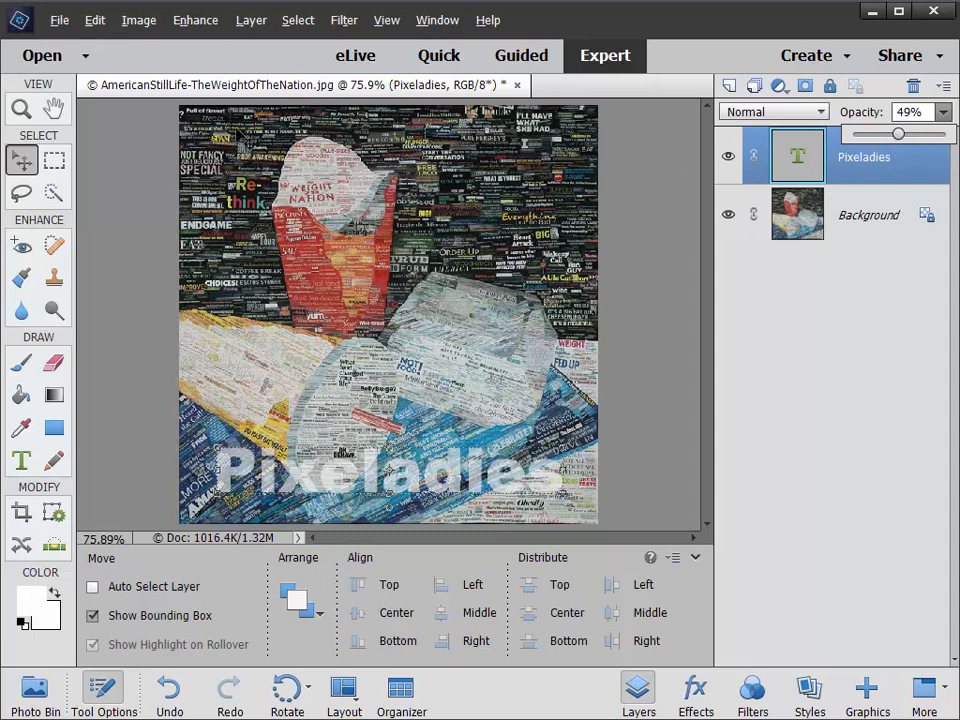
Start saving the image as a new file, replacing the start of its name to give PIxeladies-TheWeightOfTheNation.
left_click(57, 19)
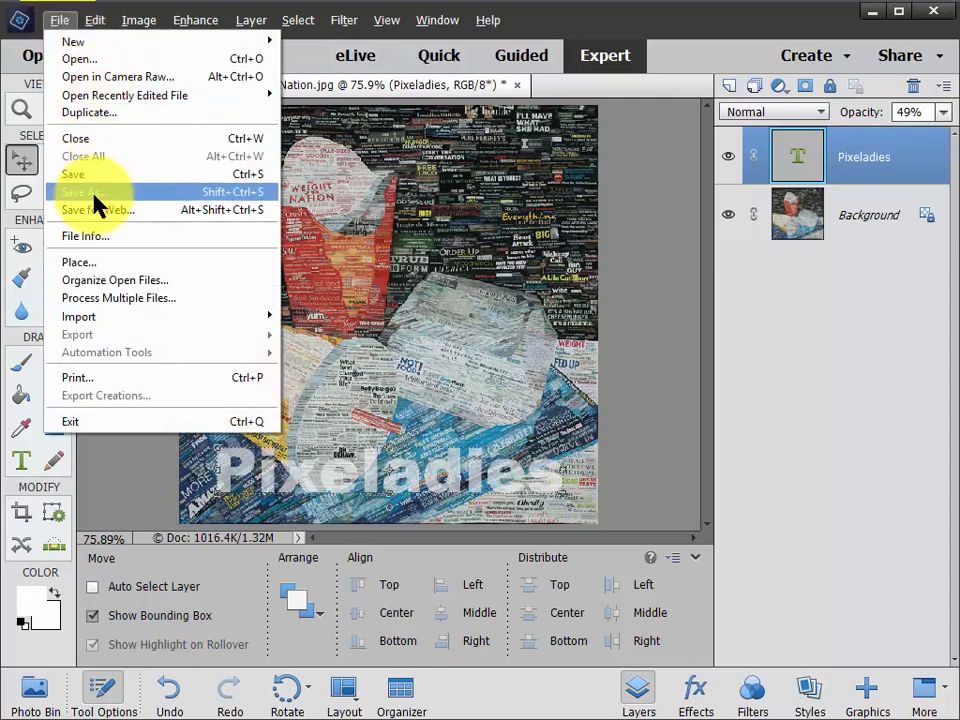
left_click(95, 193)
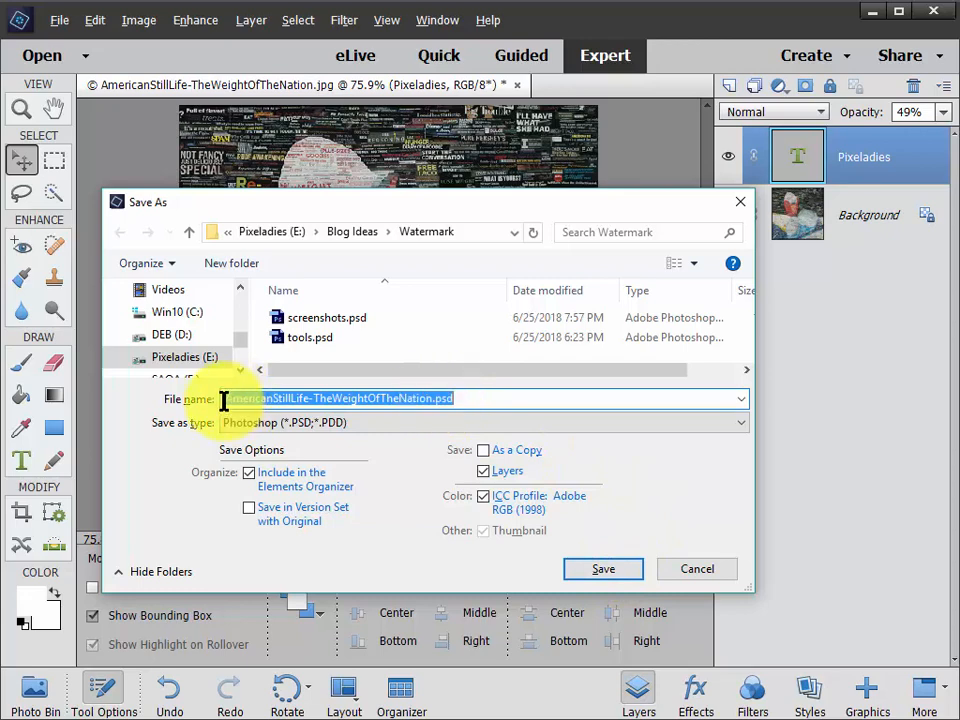
left_click_drag(224, 400, 332, 401)
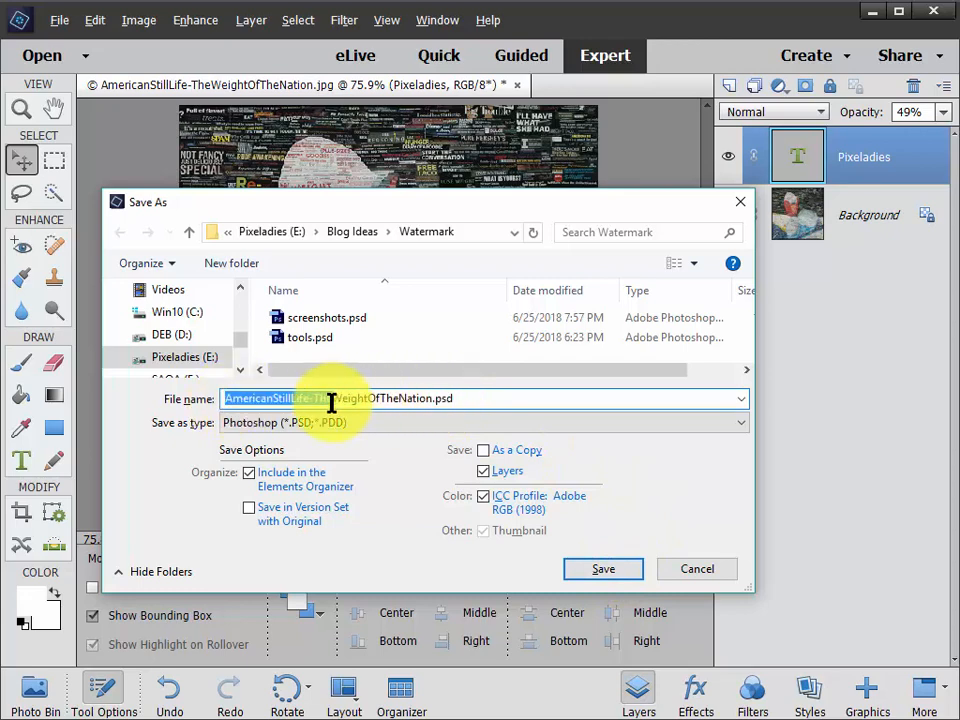
type("Pixelad")
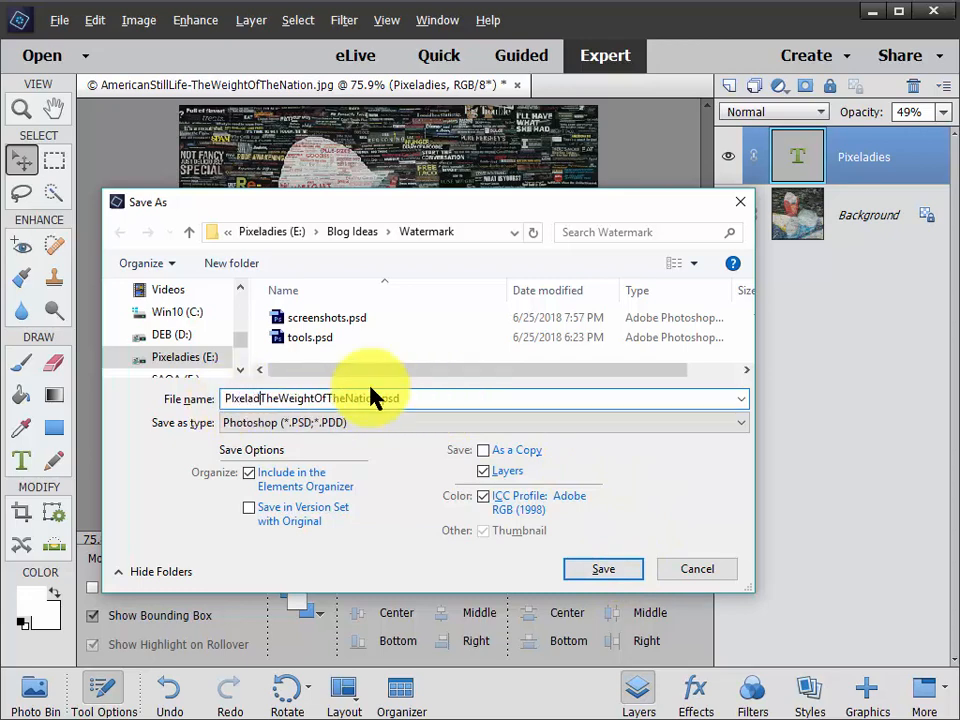
type("ies-")
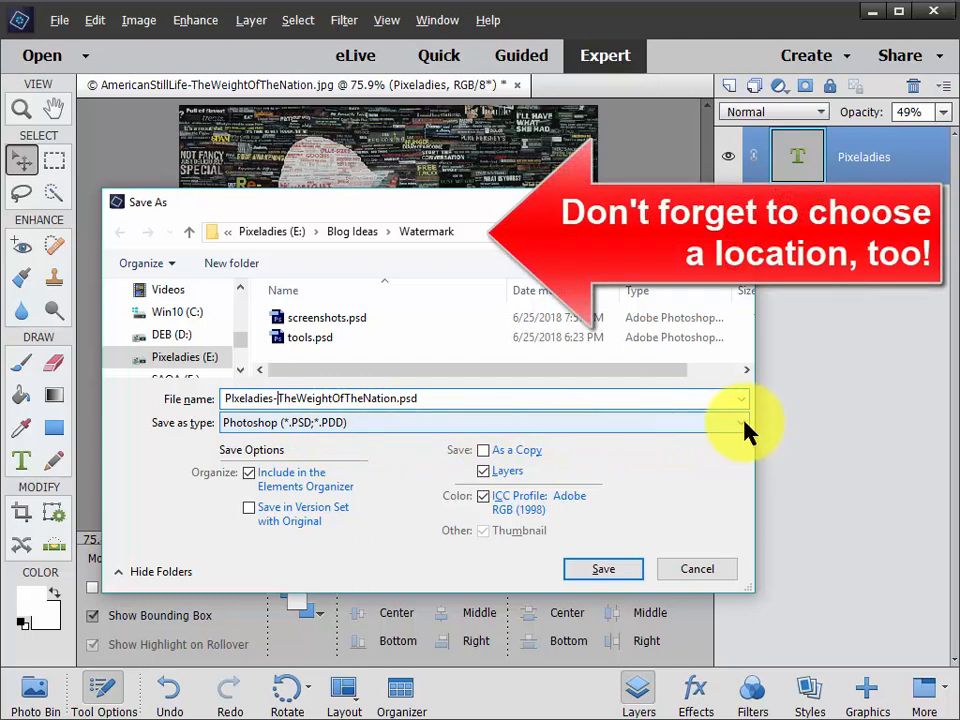
Choose the JPEG format and save the watermarked copy at quality 10 (Maximum).
left_click(742, 424)
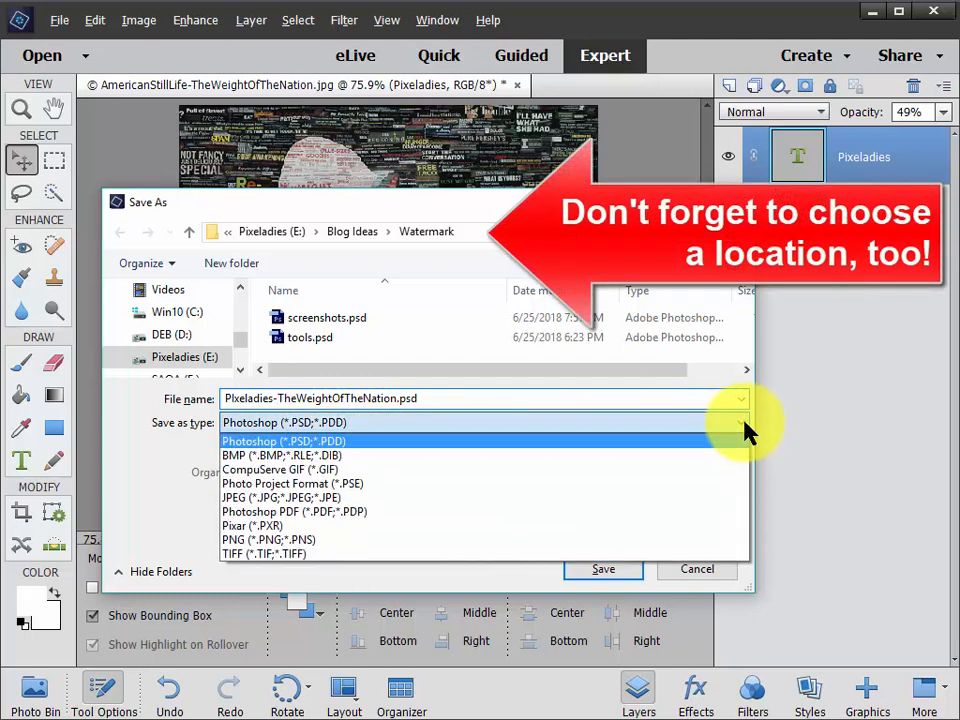
left_click(323, 497)
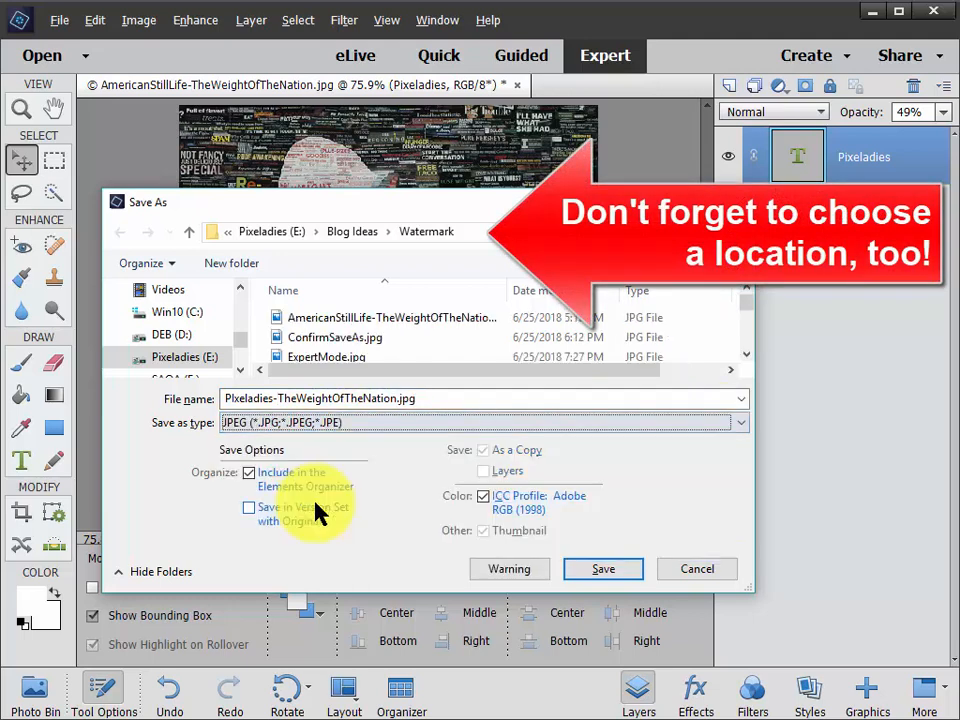
left_click(604, 569)
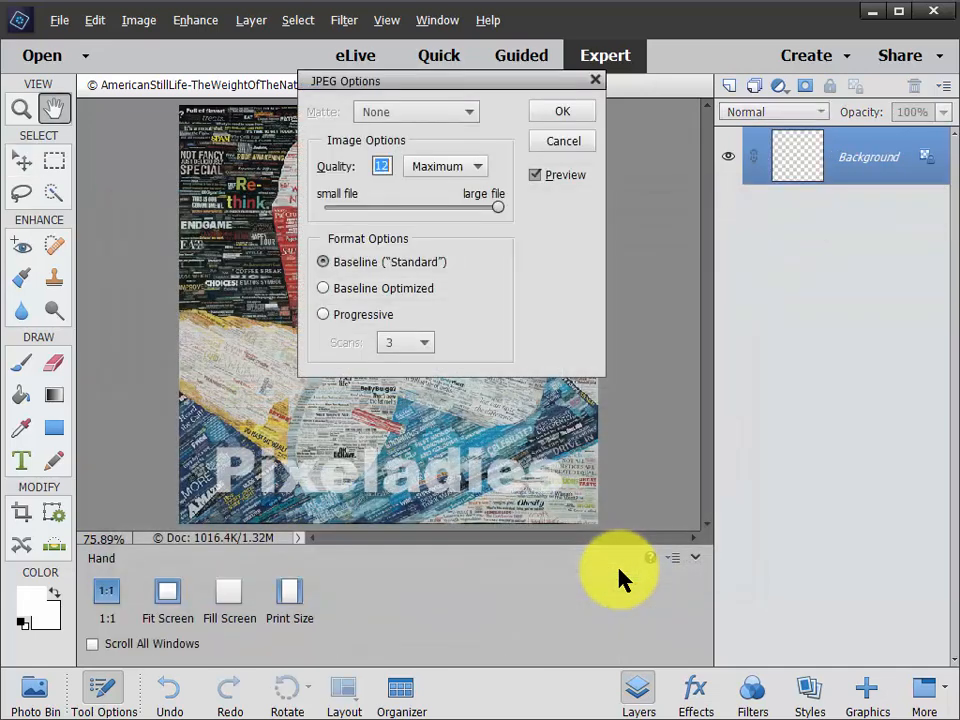
left_click_drag(497, 207, 470, 212)
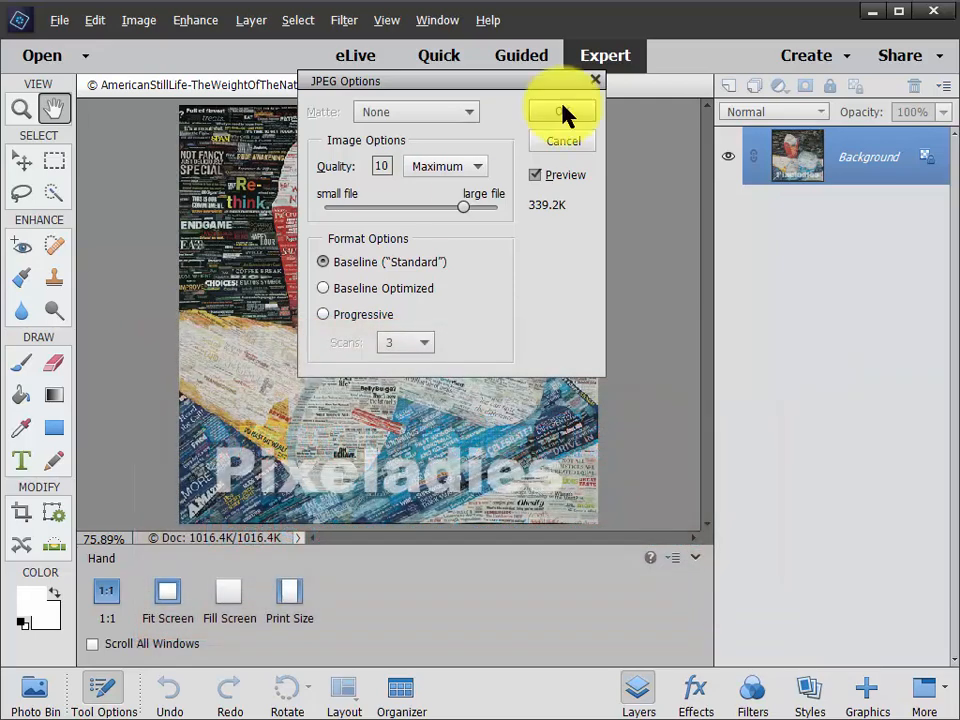
left_click(562, 112)
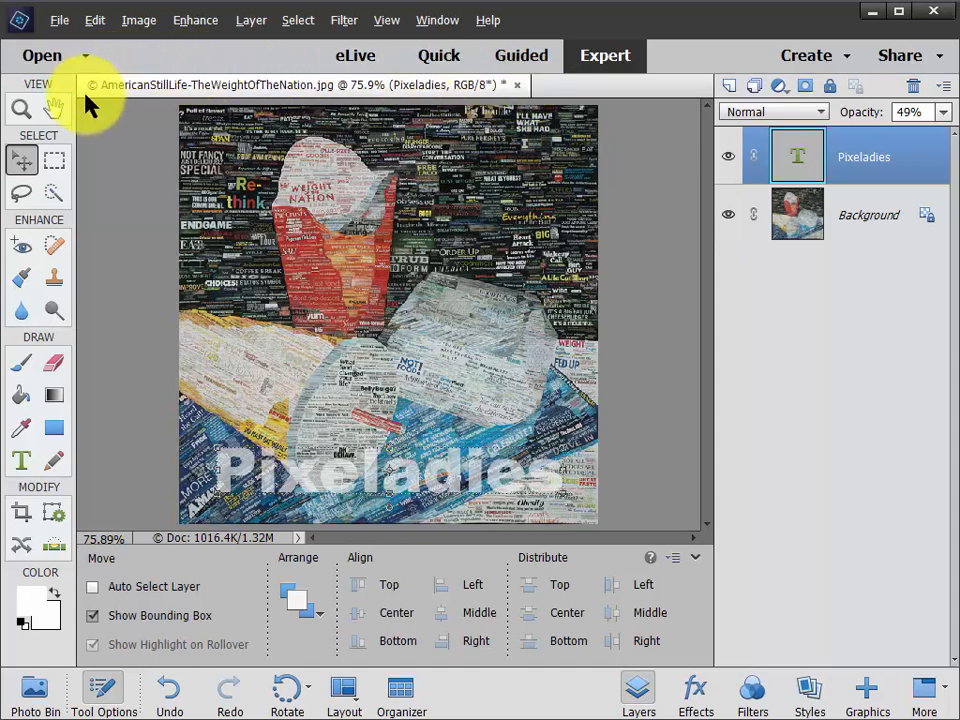
Close the original image without saving the changes.
left_click(517, 86)
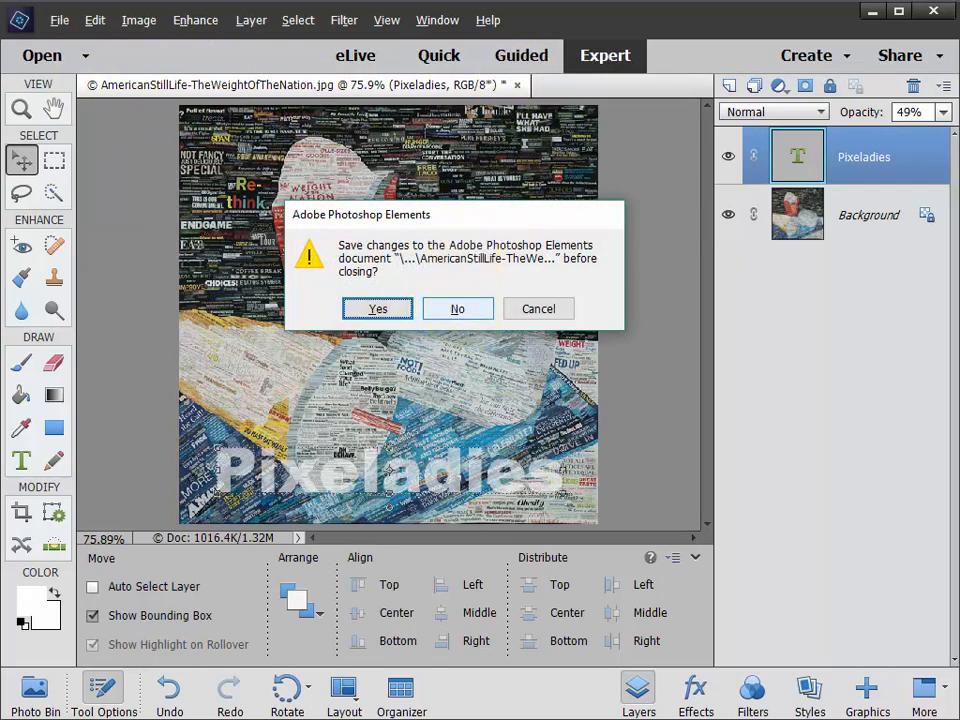
left_click(460, 312)
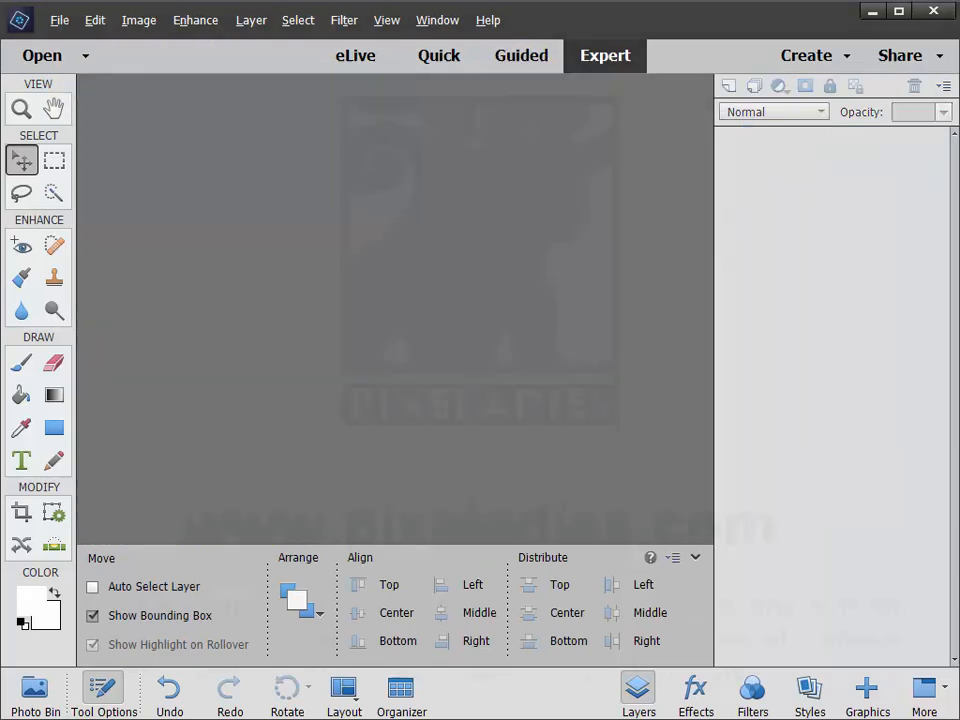